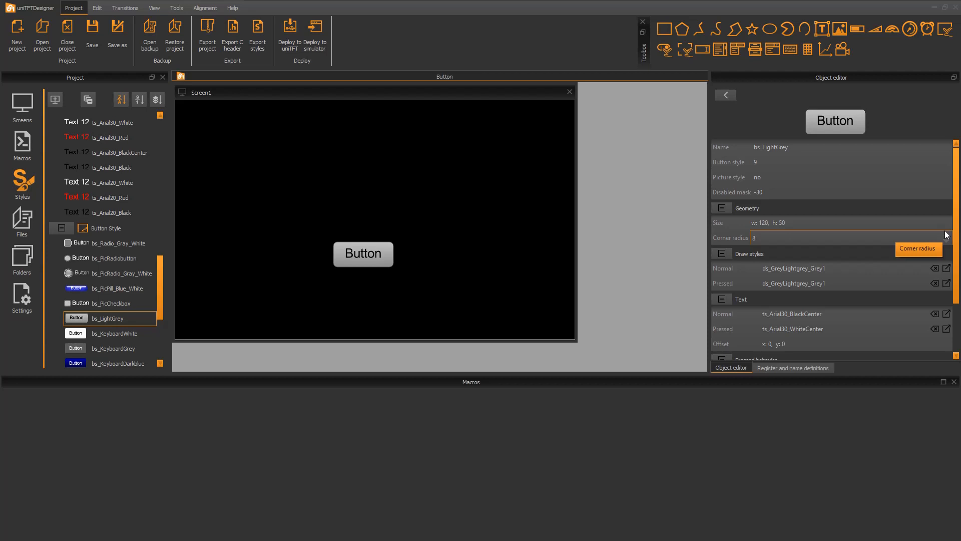
Test the pressed look of the bs_LightGrey button style in its preview and return to the button's properties.
left_click(851, 126)
left_click(852, 125)
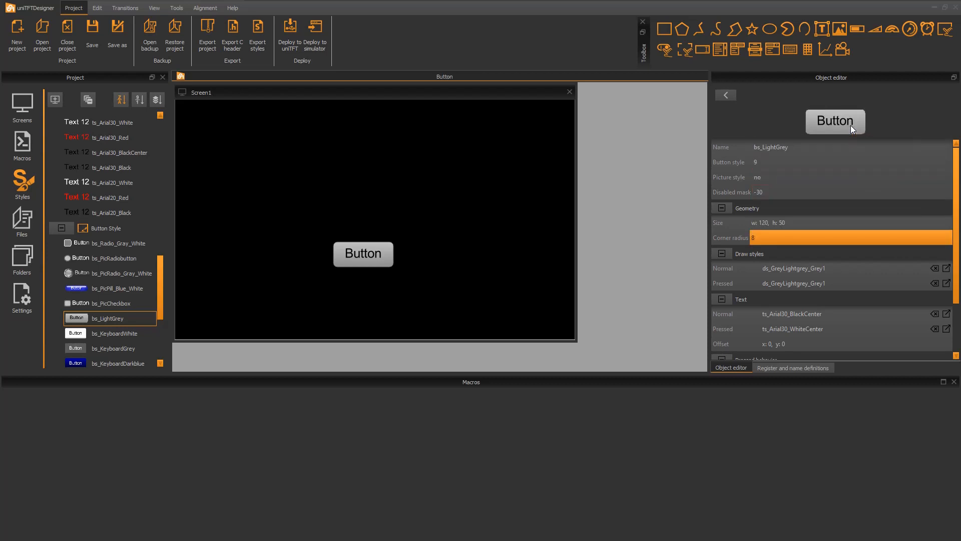
left_click(726, 96)
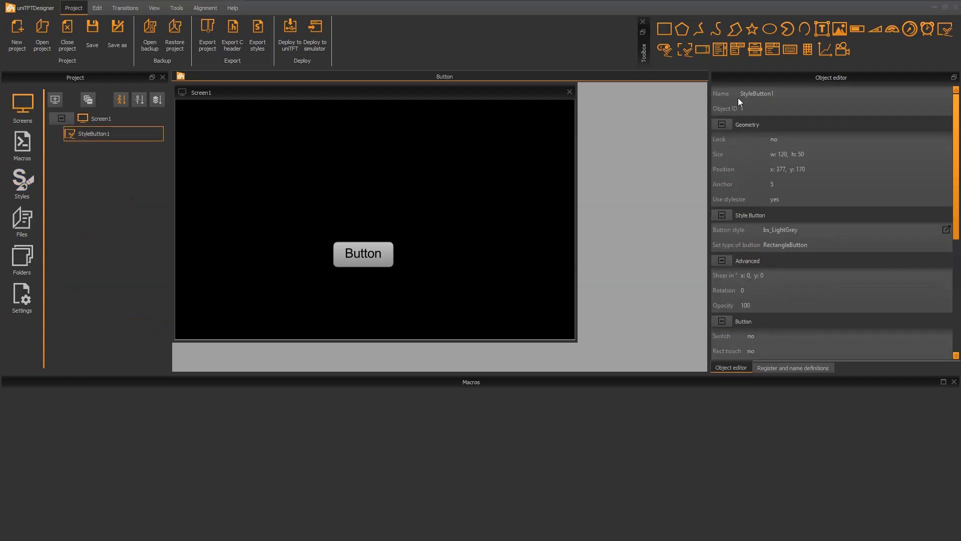
Set the style button's width to 200 and restore its style-defined size by switching Use stylesize to yes.
left_click(785, 154)
type("200")
key("Return")
left_click(792, 199)
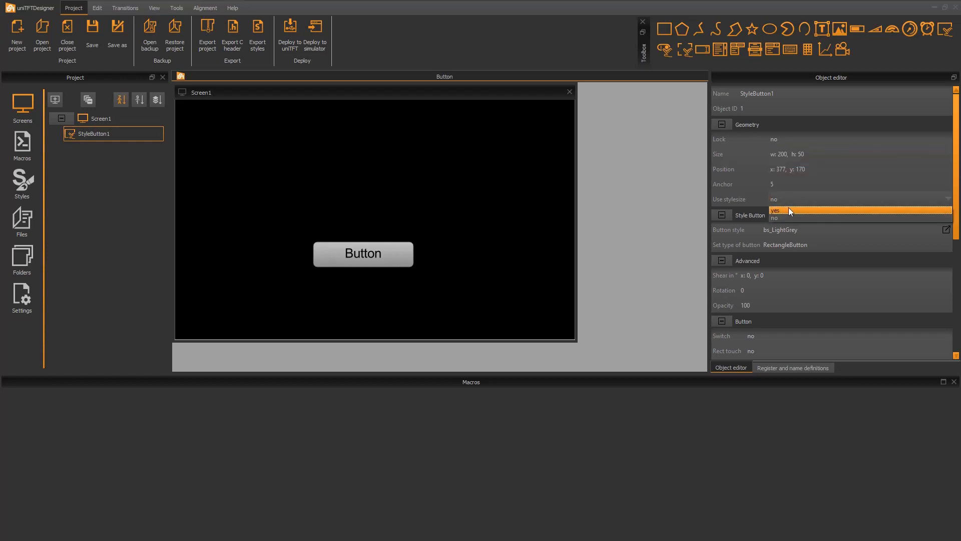
left_click(788, 207)
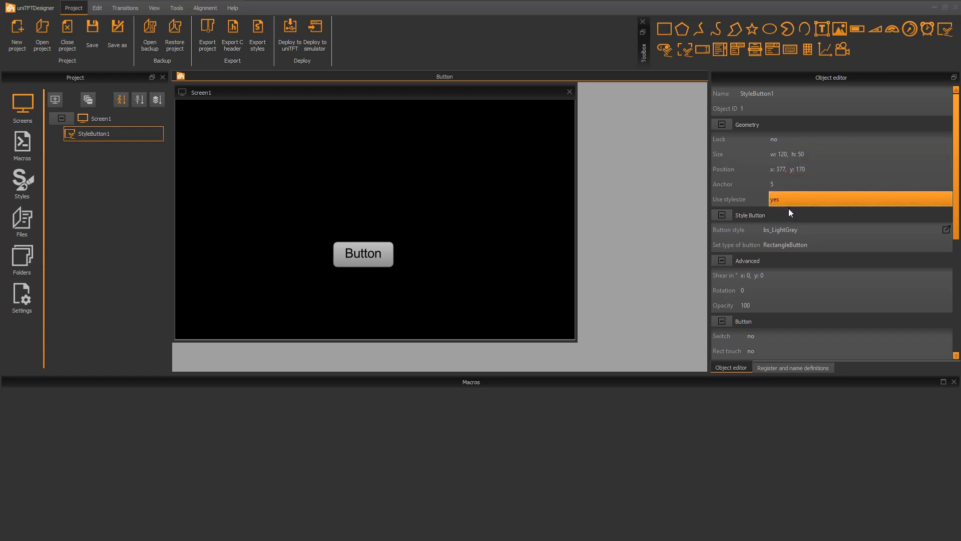
Review the button type options, keeping RectangleButton, and the dialog for the button's up and down texts.
left_click(847, 241)
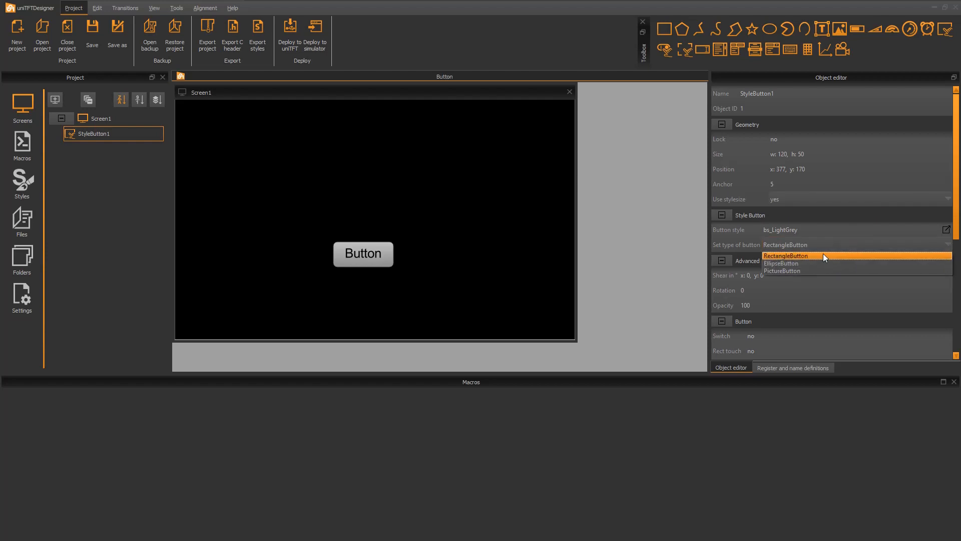
left_click(823, 254)
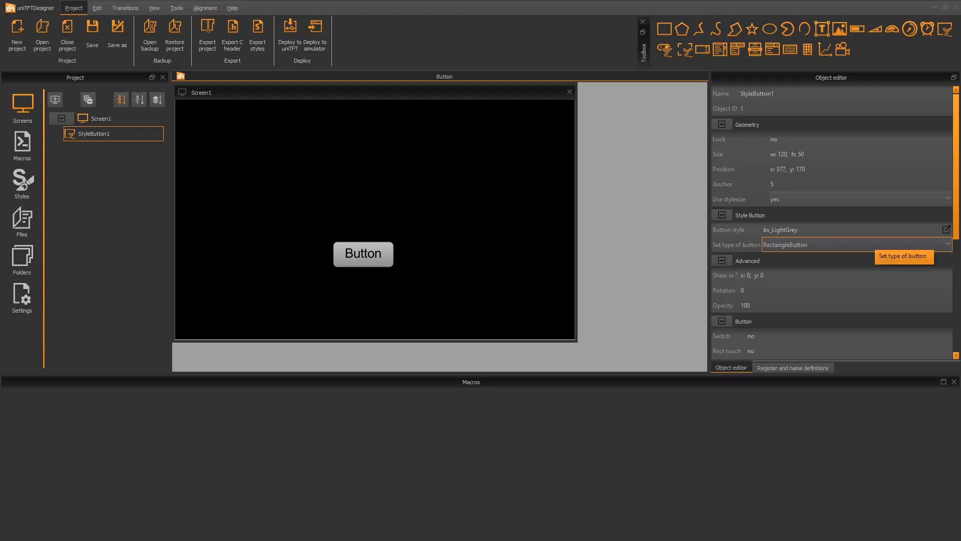
double_click(375, 250)
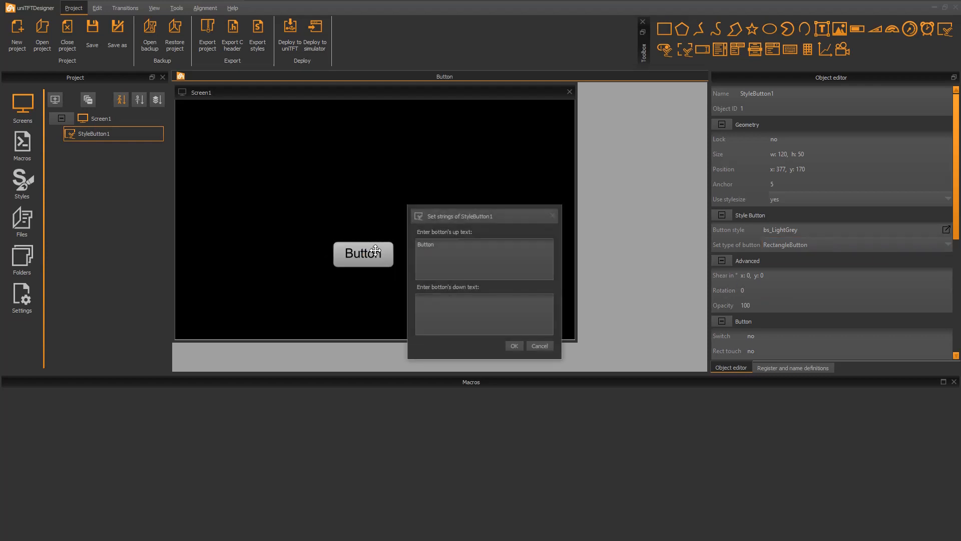
left_click(515, 346)
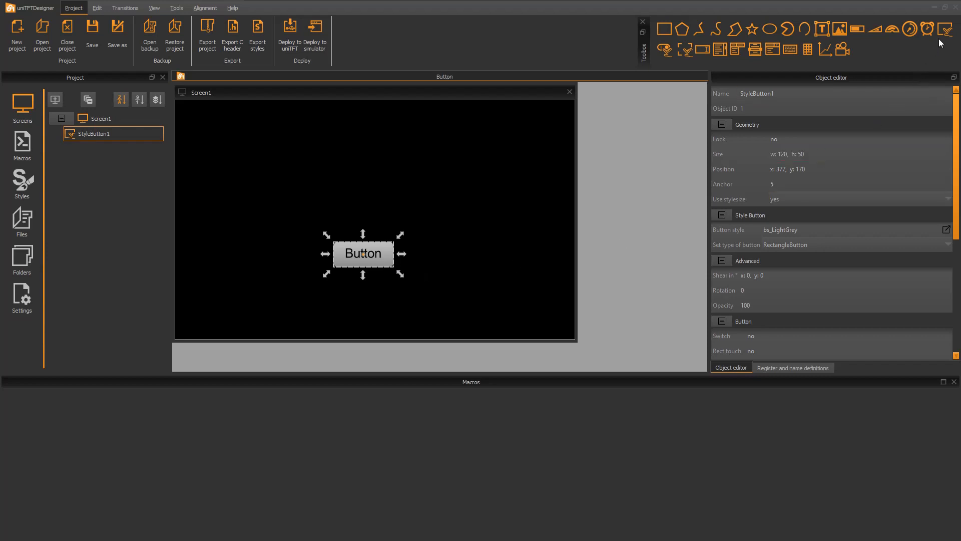
Add a second style button near the upper right of Screen1 as a PictureButton with the bs_PicRadiobutton style.
left_click_drag(945, 31, 443, 181)
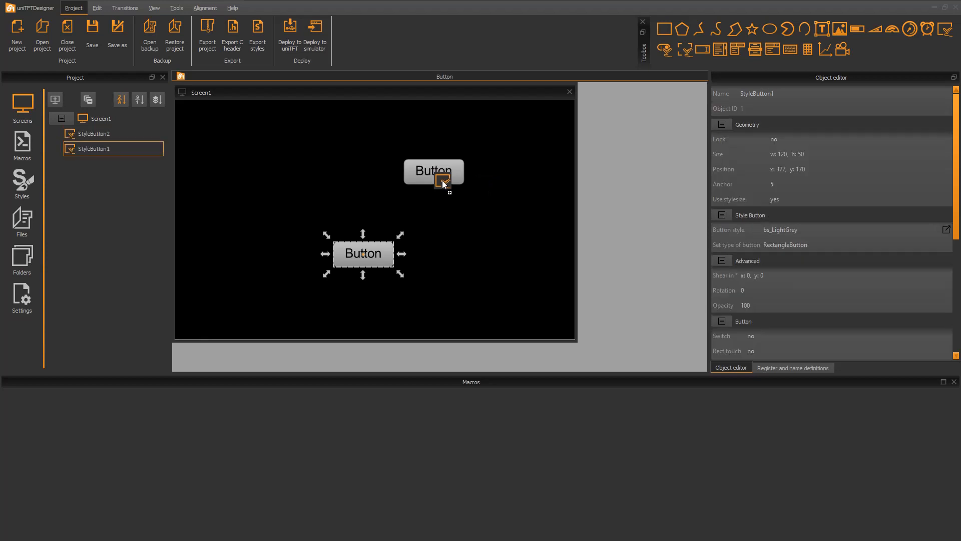
left_click(443, 173)
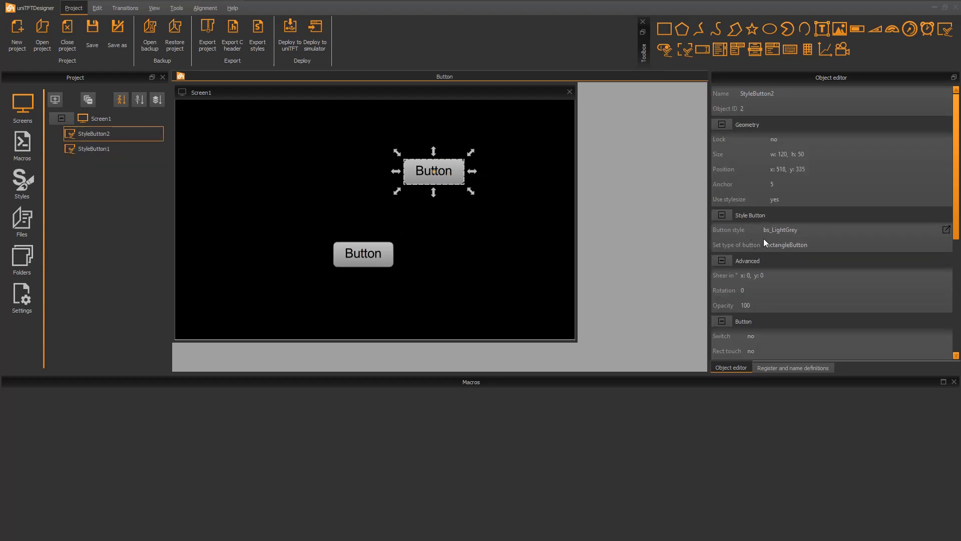
left_click(795, 243)
left_click(795, 271)
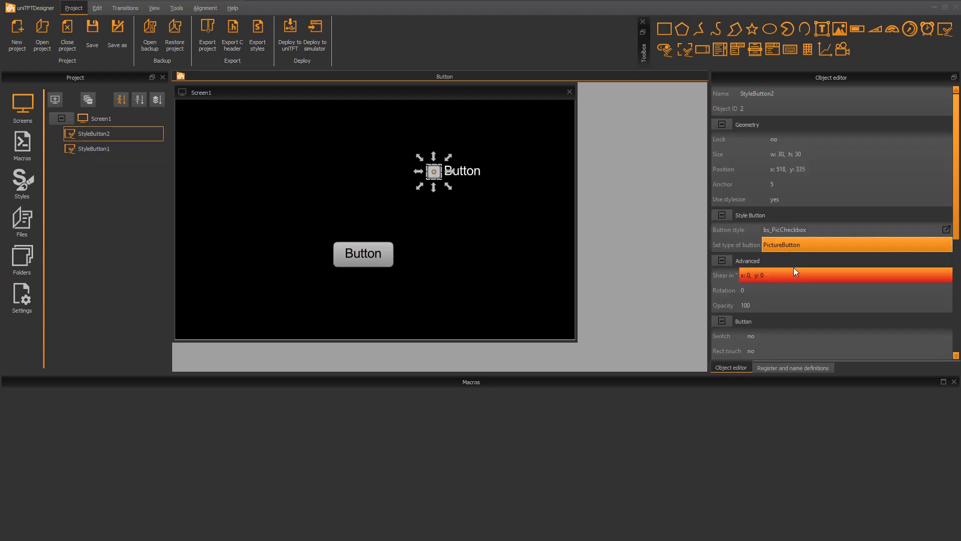
left_click(803, 230)
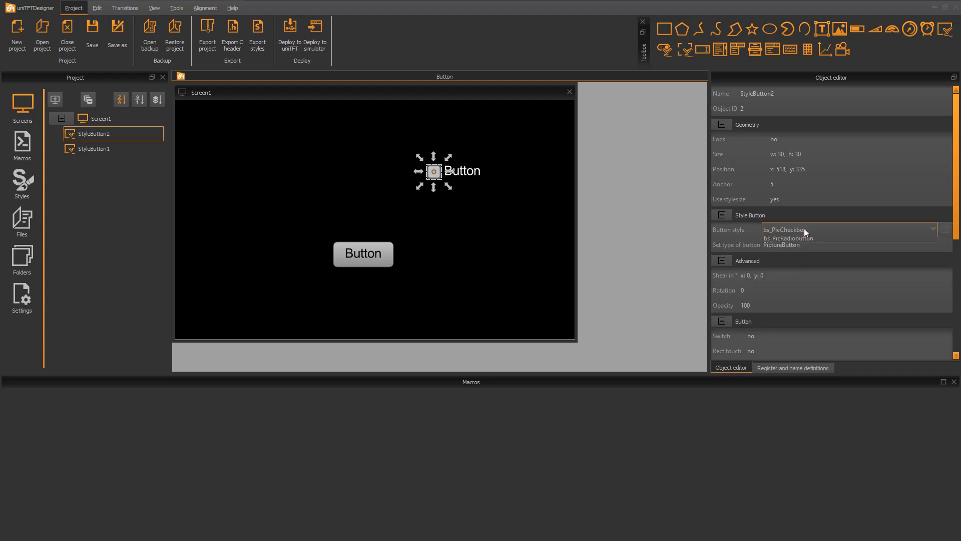
left_click(804, 248)
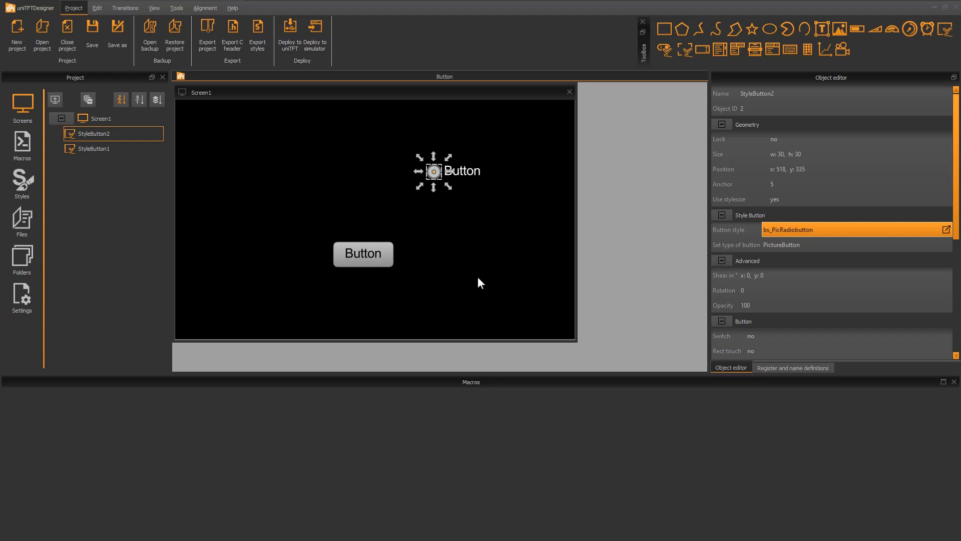
Add an icon button in the upper left area of Screen1 using the volume-high speaker icon from the Linearicons set.
left_click_drag(665, 50, 284, 191)
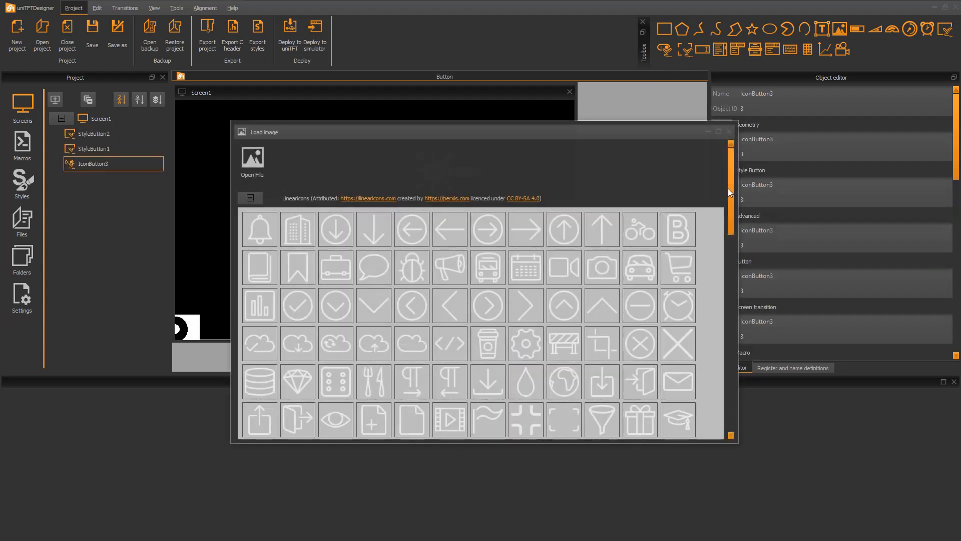
left_click_drag(728, 189, 711, 303)
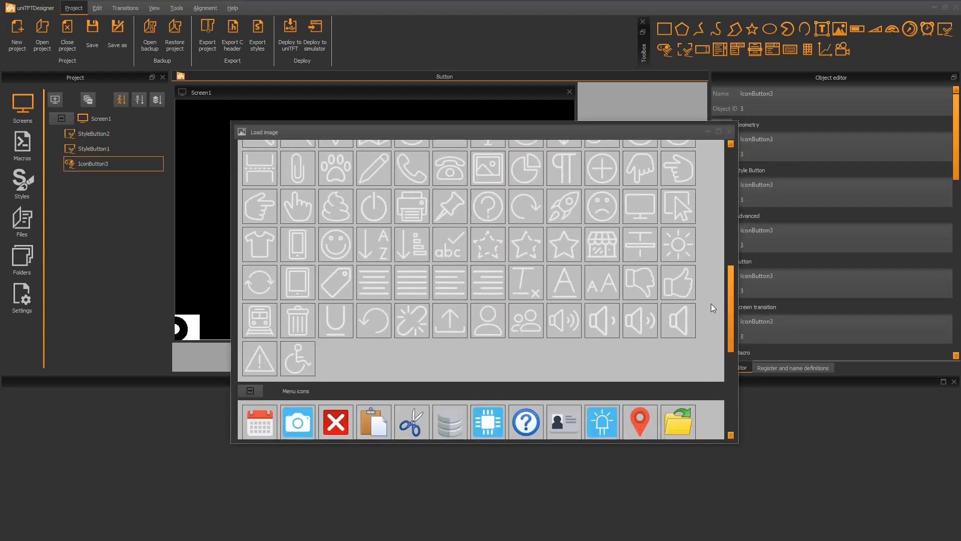
double_click(564, 321)
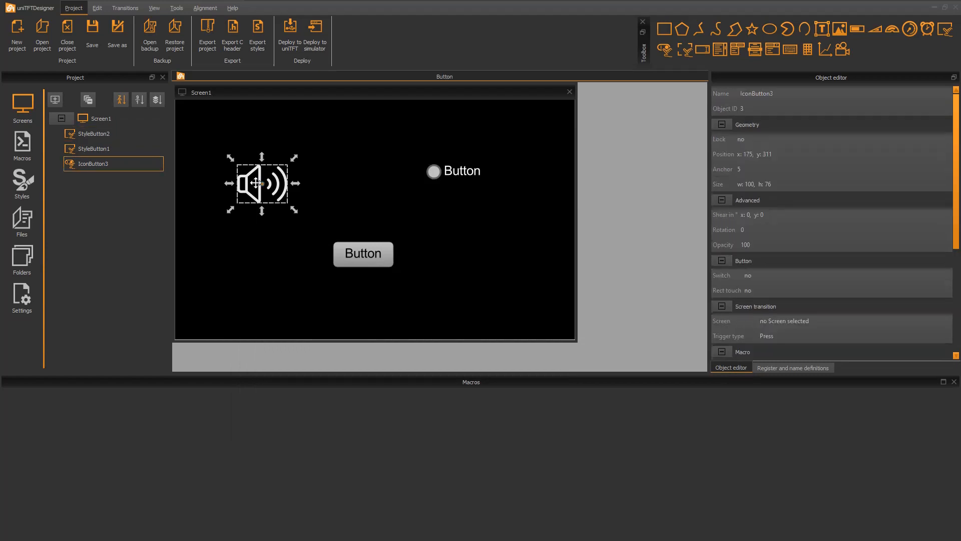
Set the icon button's pressed icon to volume.svg, the speaker without sound waves.
left_click_drag(957, 150, 959, 246)
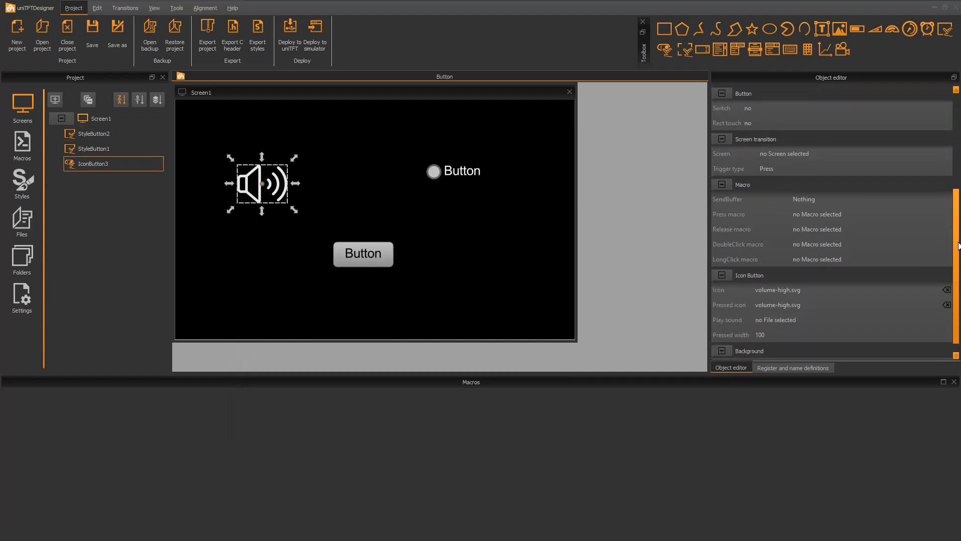
left_click(815, 307)
left_click(814, 305)
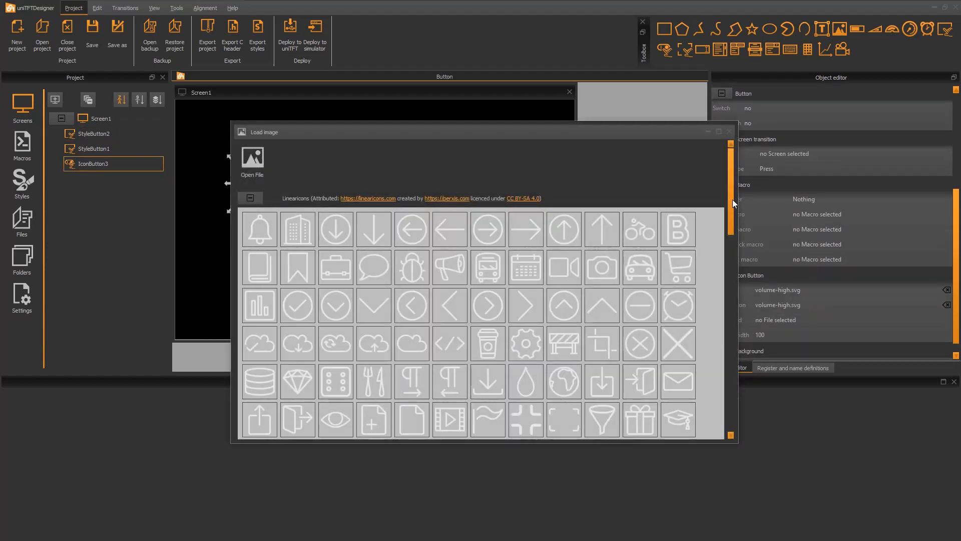
left_click_drag(732, 199, 737, 331)
left_click(680, 266)
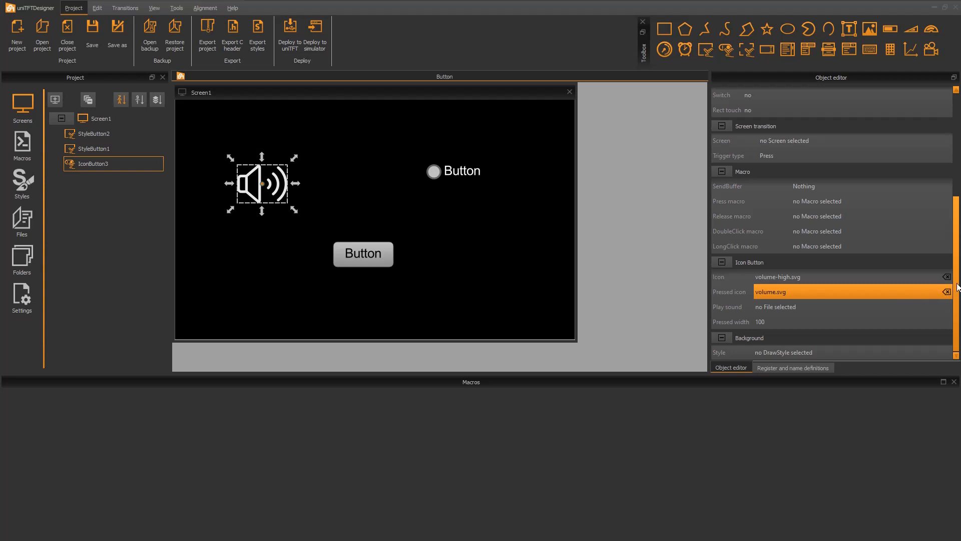
Set Rect touch to yes for the icon button and make it a switch.
scroll(957, 286, "up", 3)
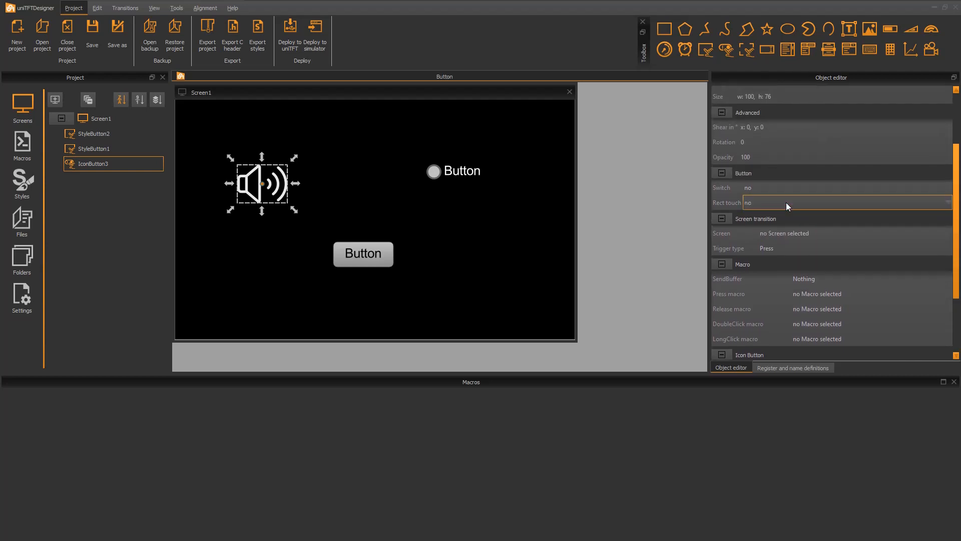
left_click(786, 202)
left_click(780, 212)
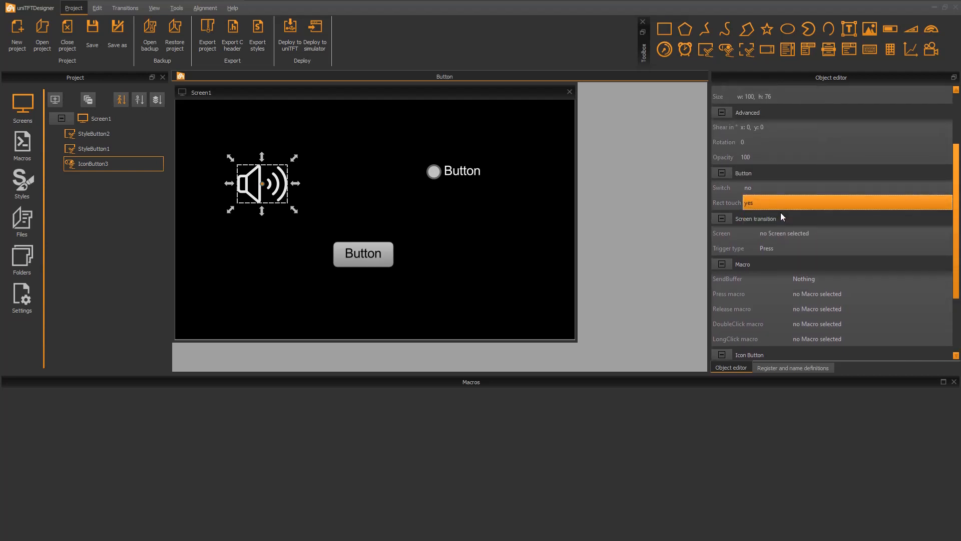
left_click(769, 186)
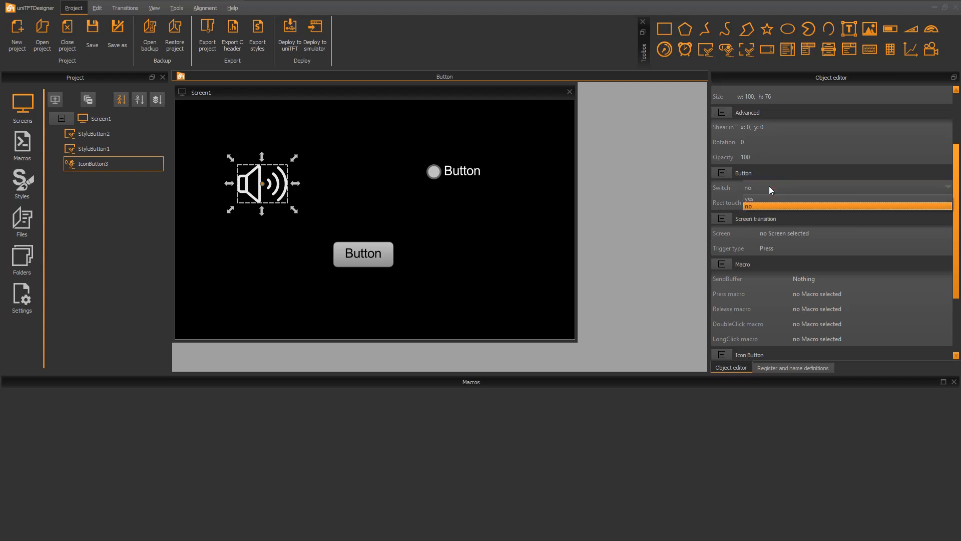
left_click(770, 197)
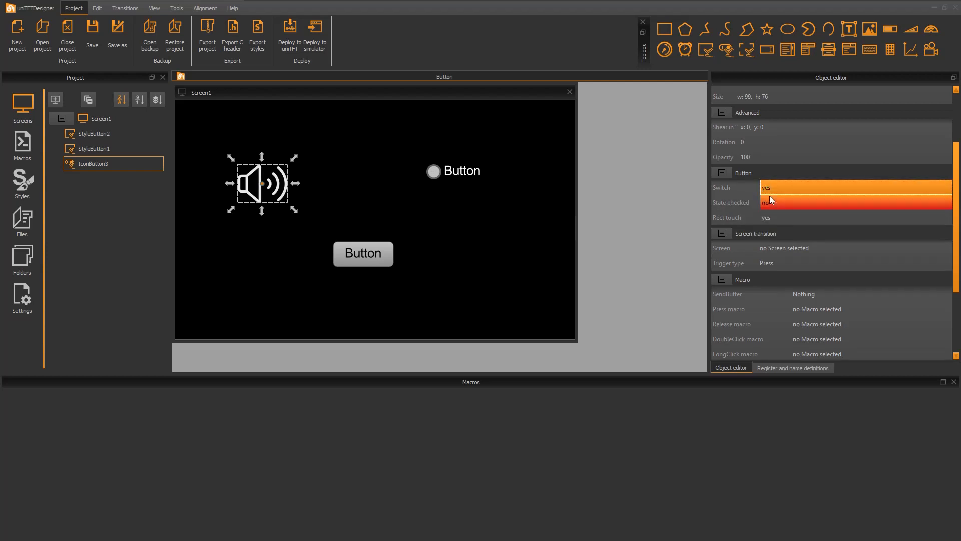
Set the icon button's State checked to yes to preview its pressed icon, and return it to no.
left_click(786, 204)
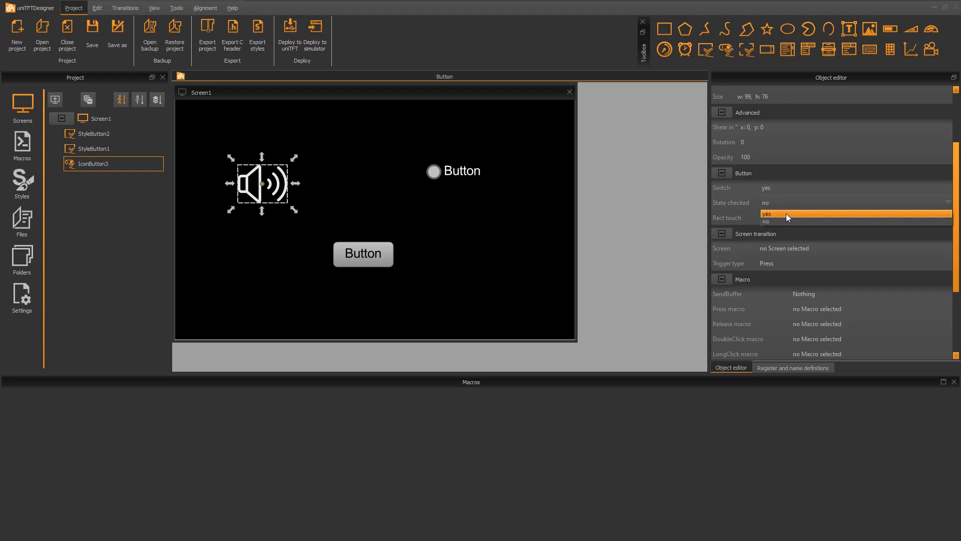
left_click(786, 213)
left_click(780, 202)
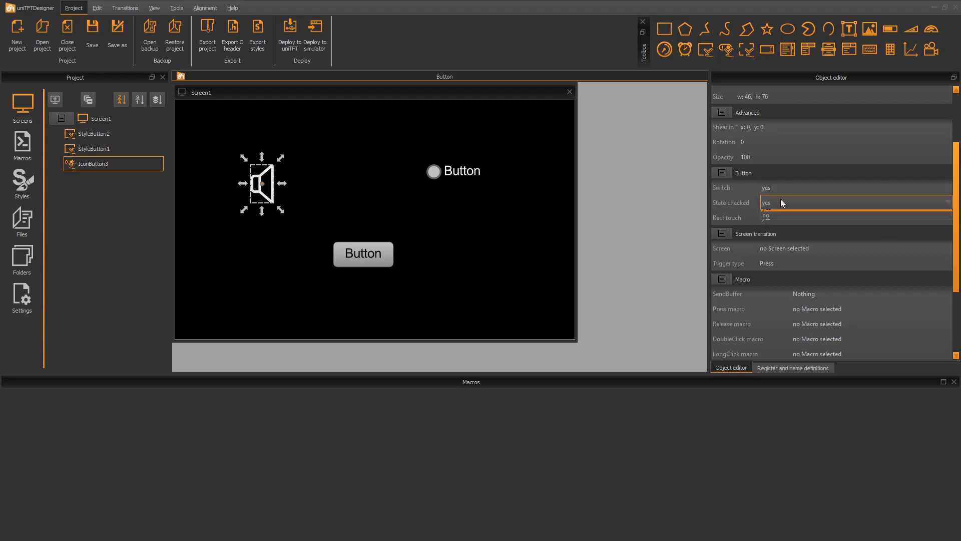
left_click(782, 220)
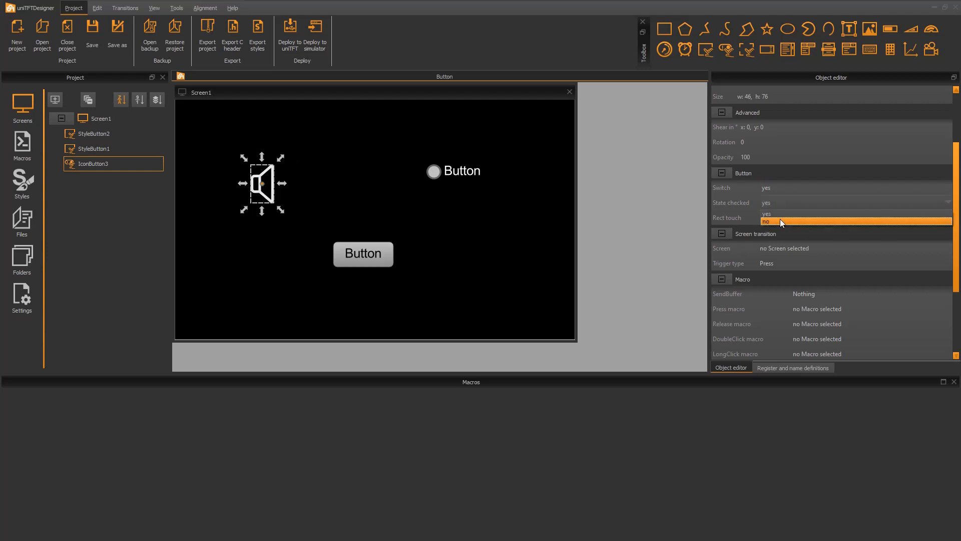
left_click(875, 225)
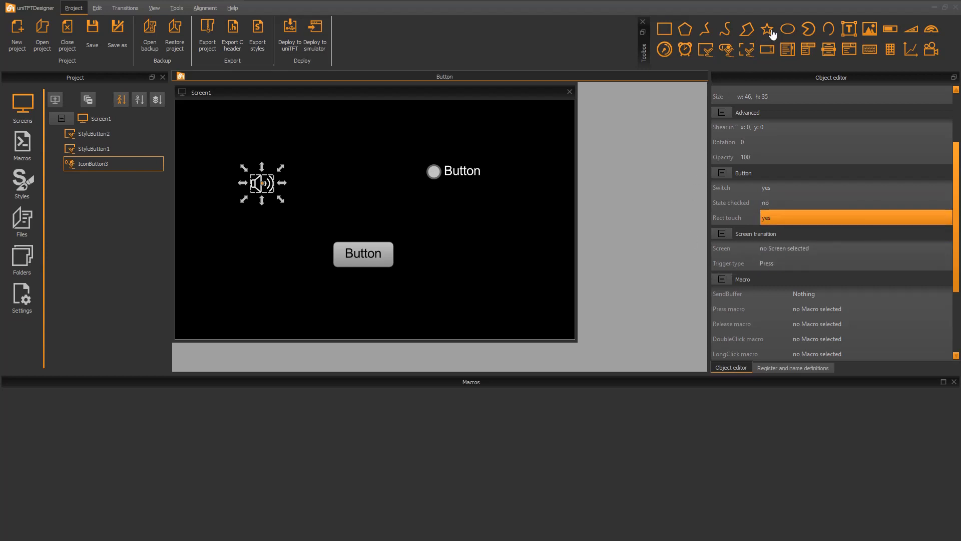
Place a star to the right of the rectangular button and turn it into a button with the bs_LightGrey style.
left_click_drag(767, 28, 467, 246)
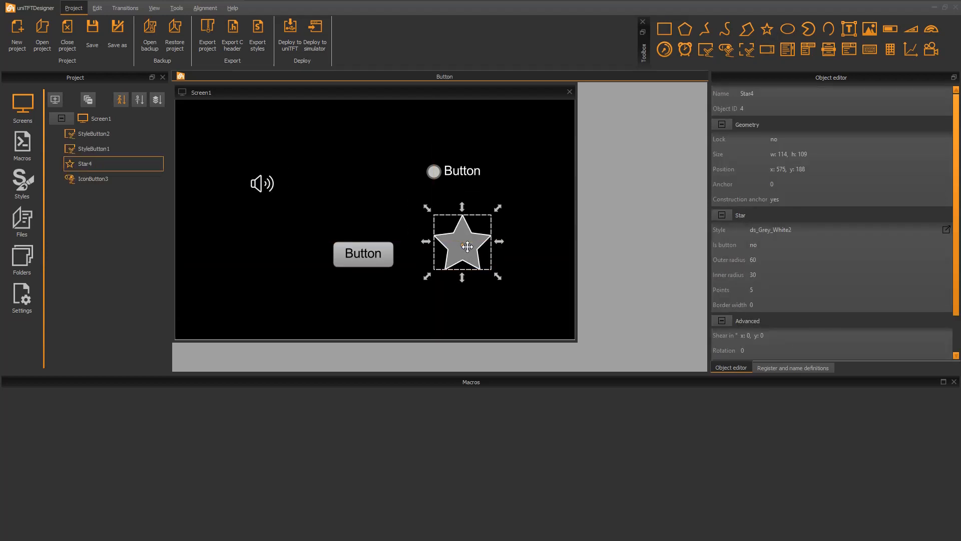
scroll(952, 258, "down", 2)
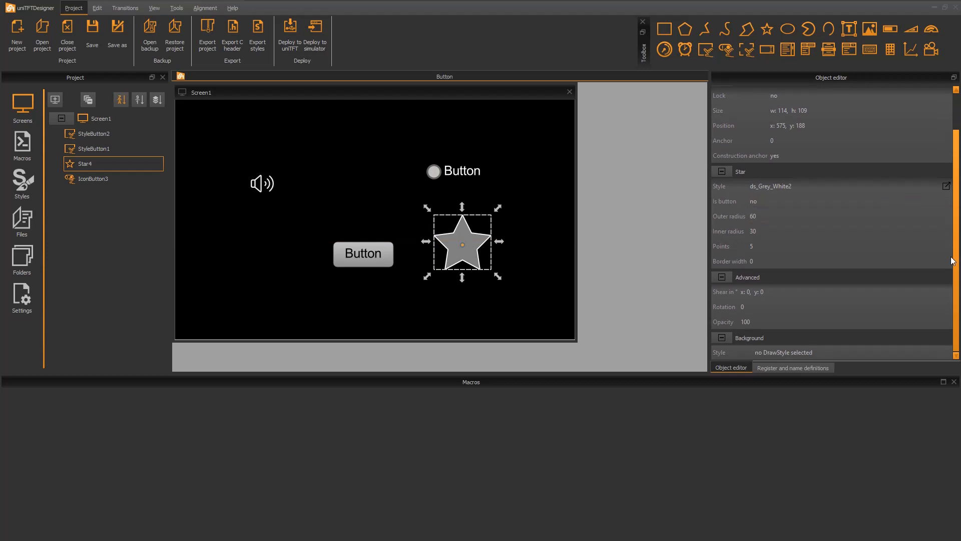
left_click(776, 216)
left_click(804, 215)
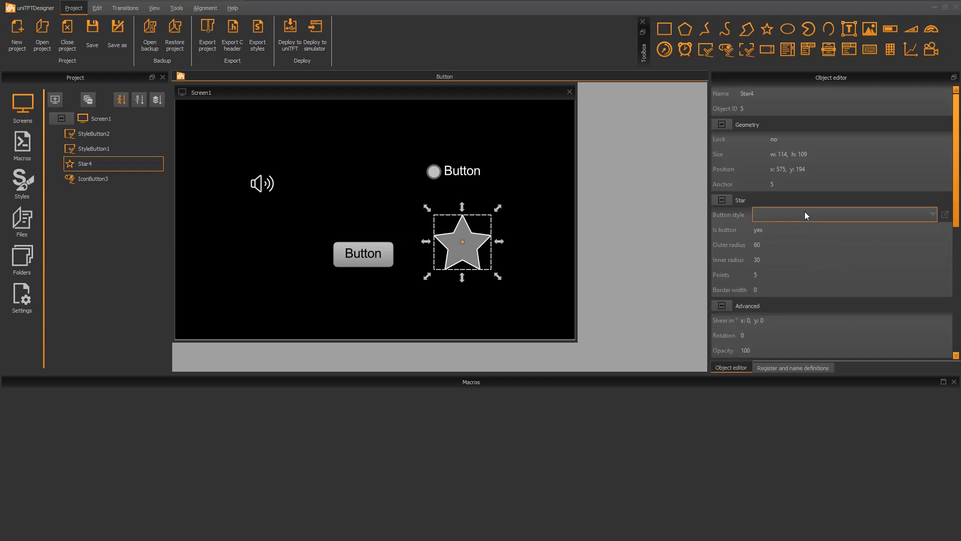
left_click(804, 215)
left_click(782, 266)
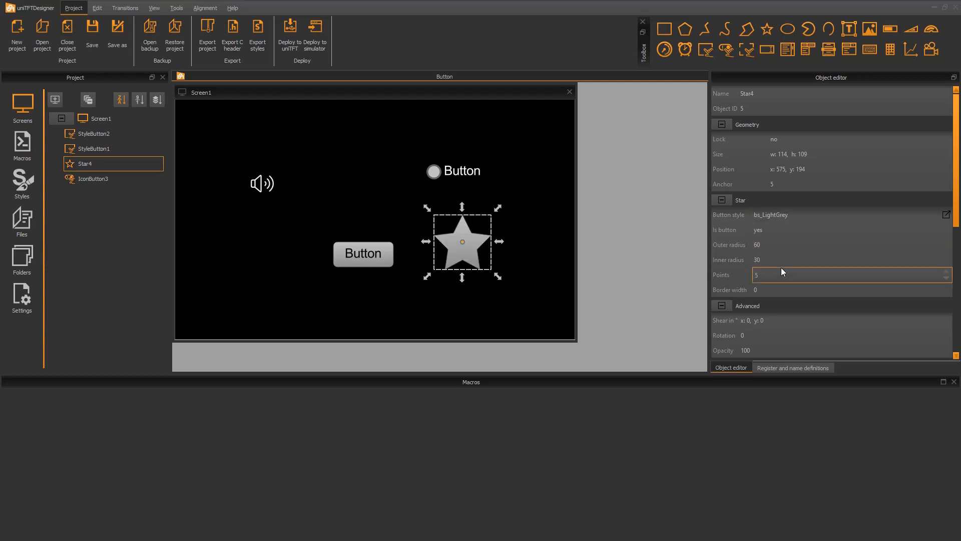
Label the star button with the text "Star Button", split over two lines.
left_click_drag(957, 188, 957, 241)
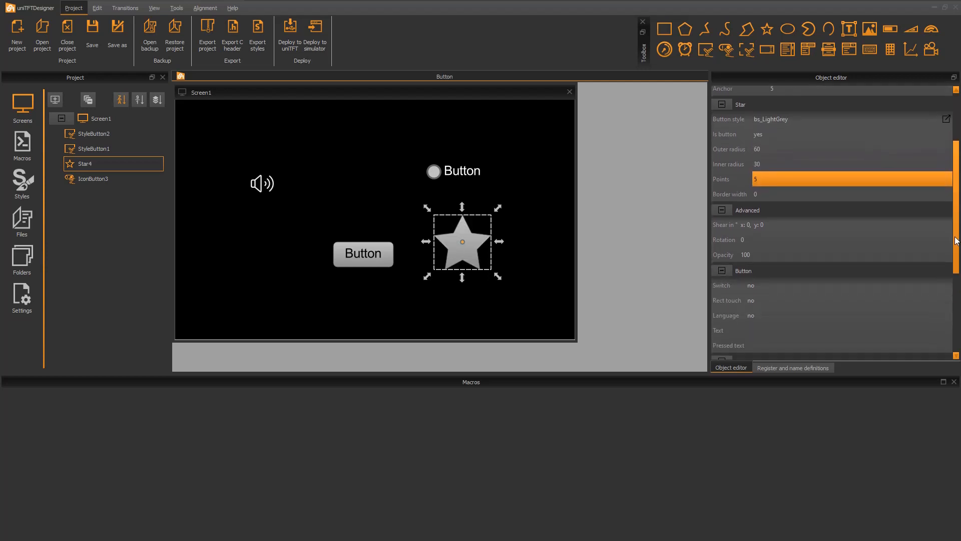
left_click(782, 333)
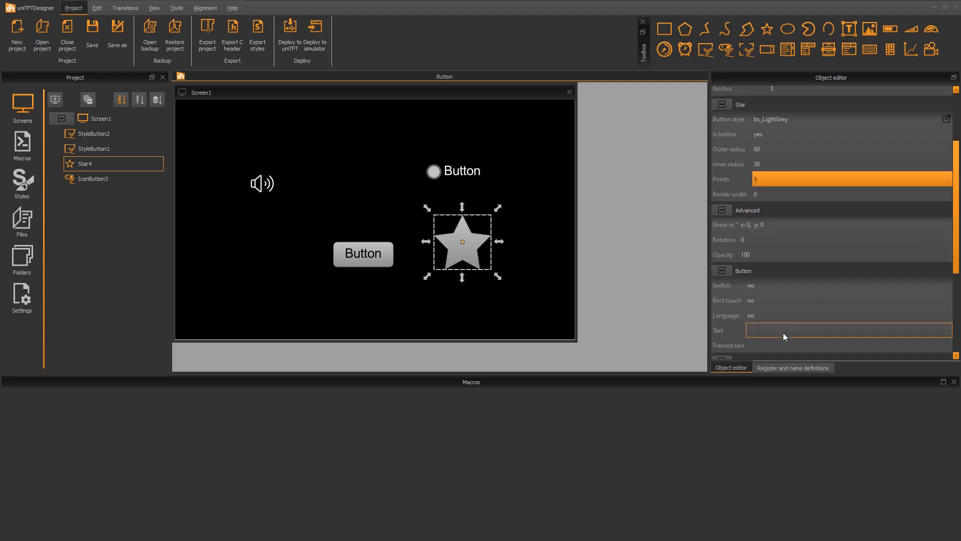
type("Star|Button")
key("Return")
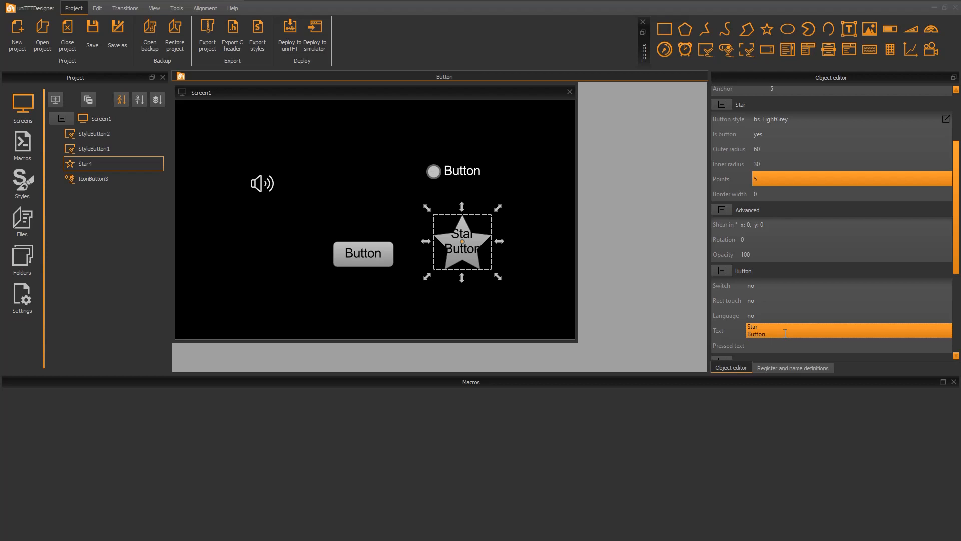
Deploy the project to the simulator.
left_click(315, 29)
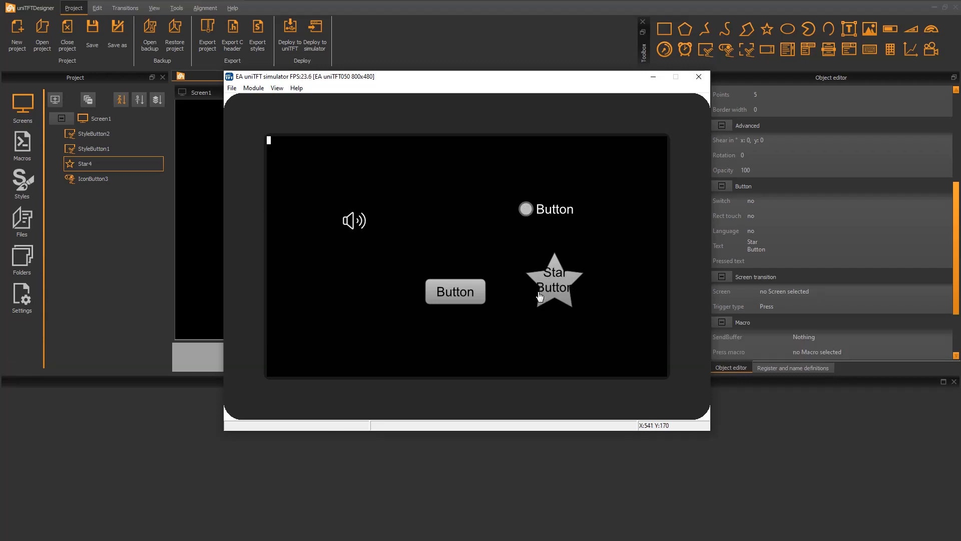
Close the simulator and create a new macro named M_Touch in the project.
left_click(704, 76)
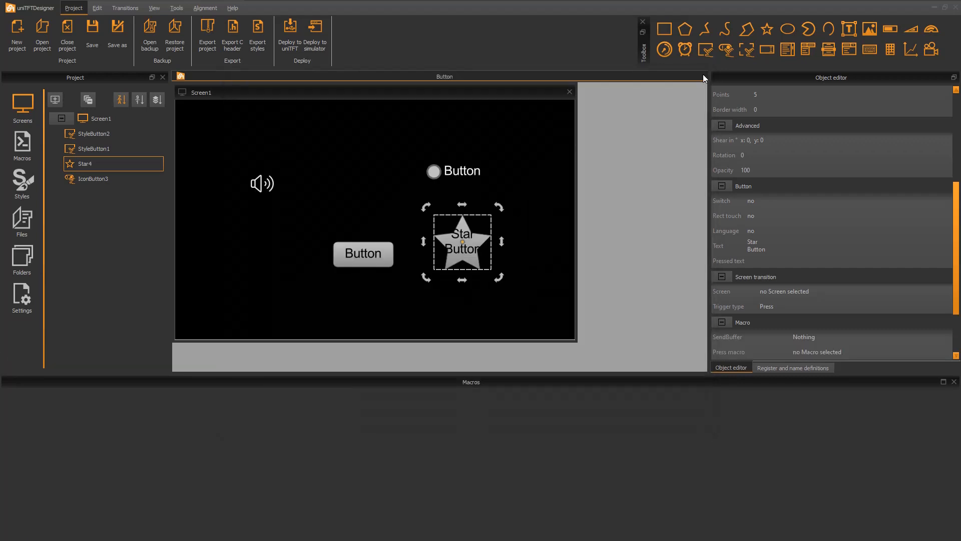
left_click(20, 147)
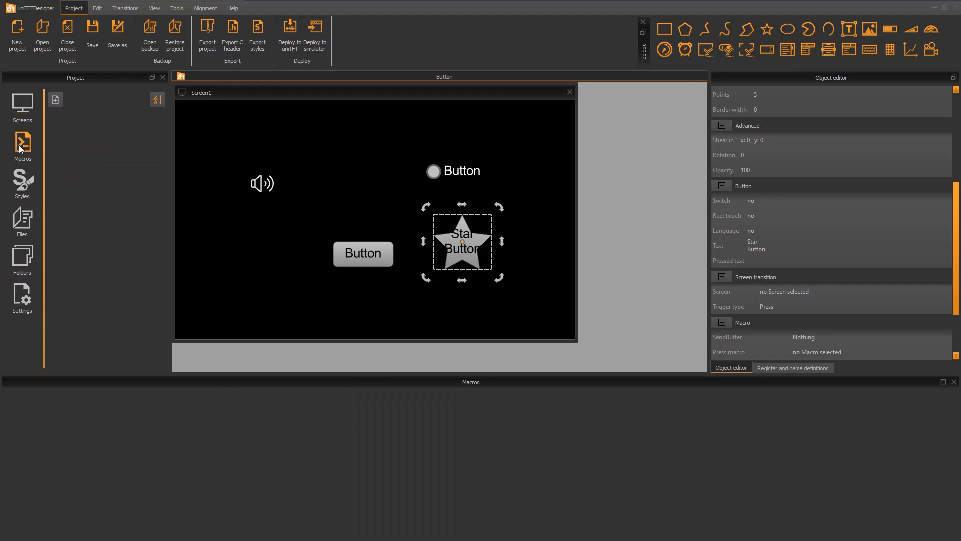
left_click(55, 99)
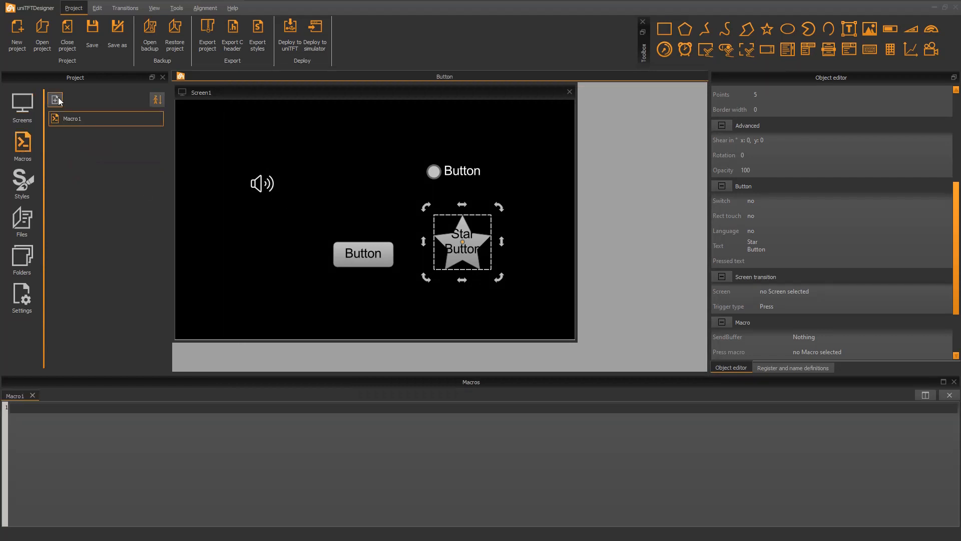
double_click(90, 124)
type("M_Touc")
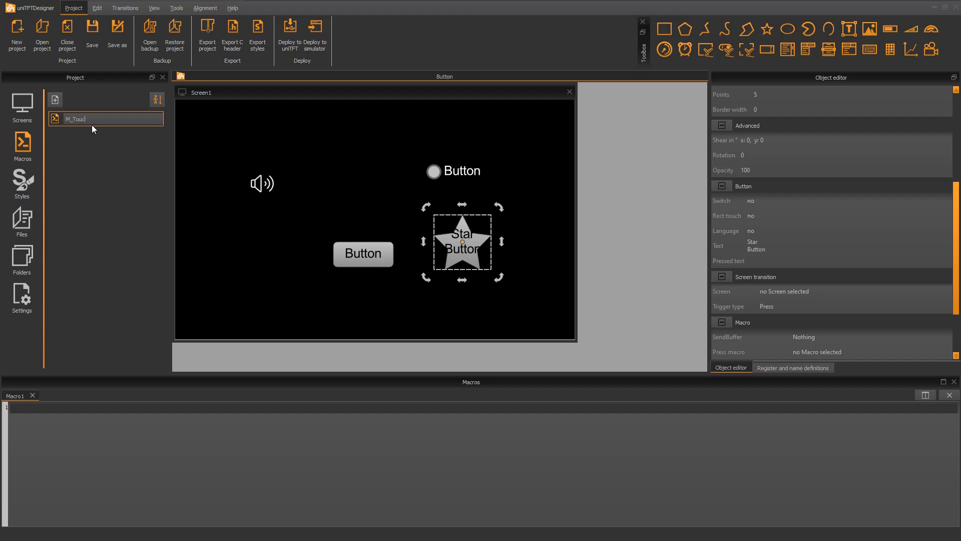
type("h")
key("Return")
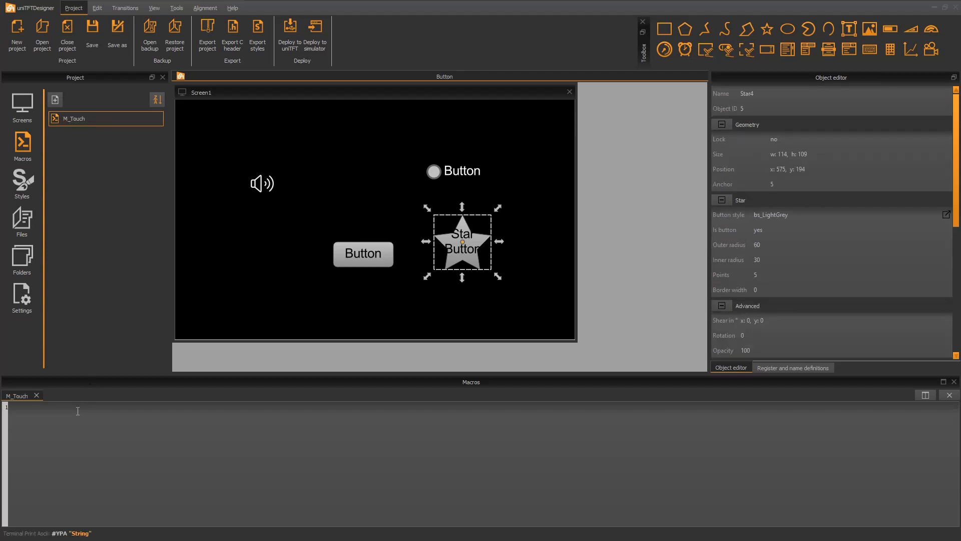
Write the terminal print command #YPA "Touch" in the M_Touch macro.
type("#Y")
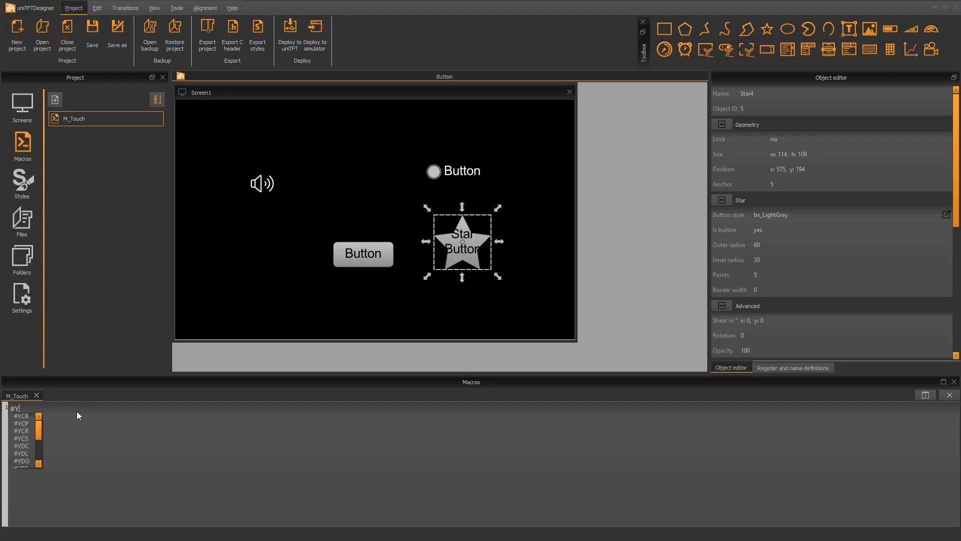
type("PA")
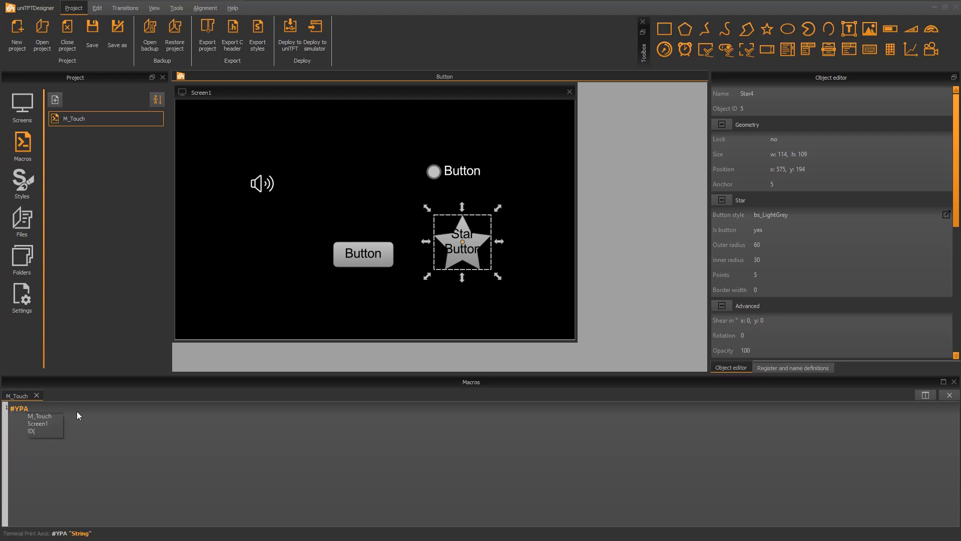
type(" \"Touch")
Assign M_Touch as the Press macro of the rectangular style button on Screen1.
left_click(371, 254)
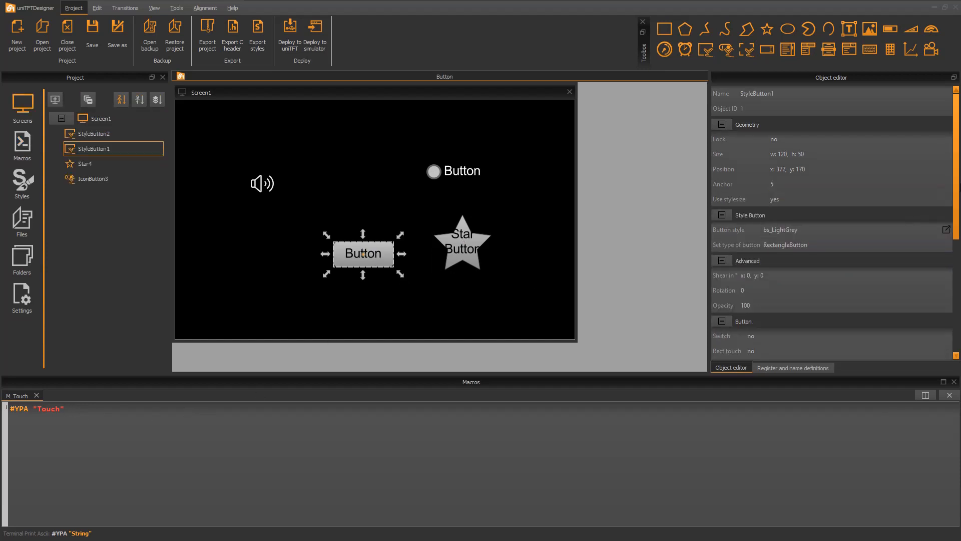
left_click_drag(955, 195, 885, 289)
left_click(847, 307)
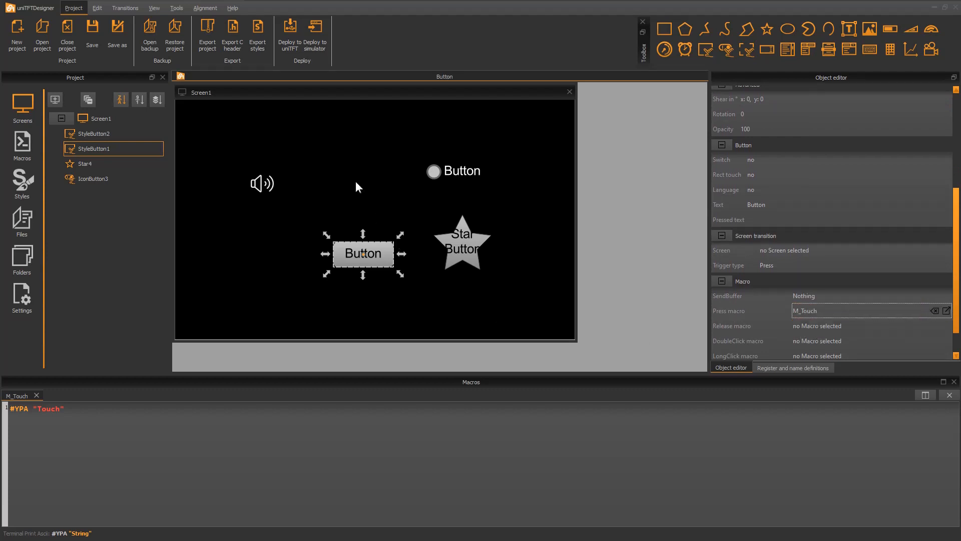
Deploy the project to the simulator and test the rectangular button's press macro there.
left_click(313, 34)
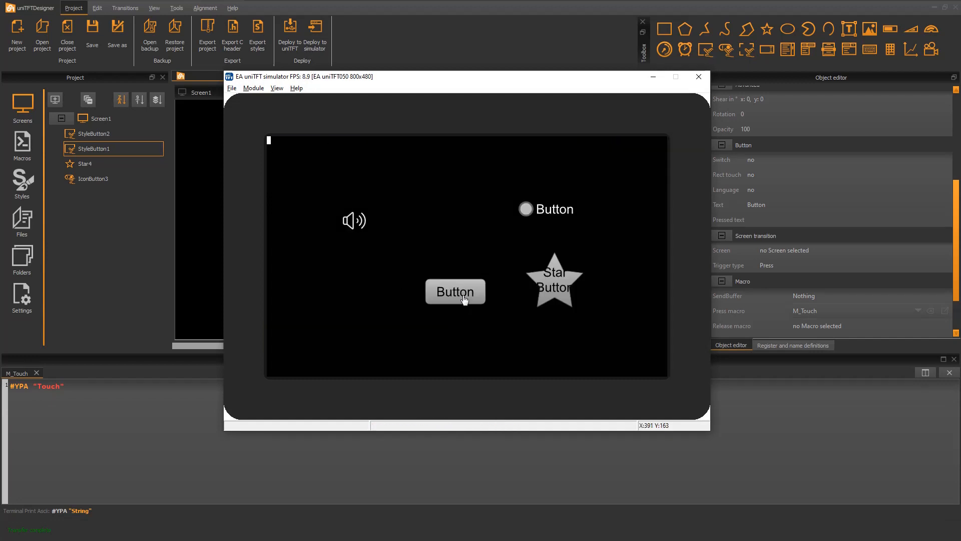
left_click(464, 298)
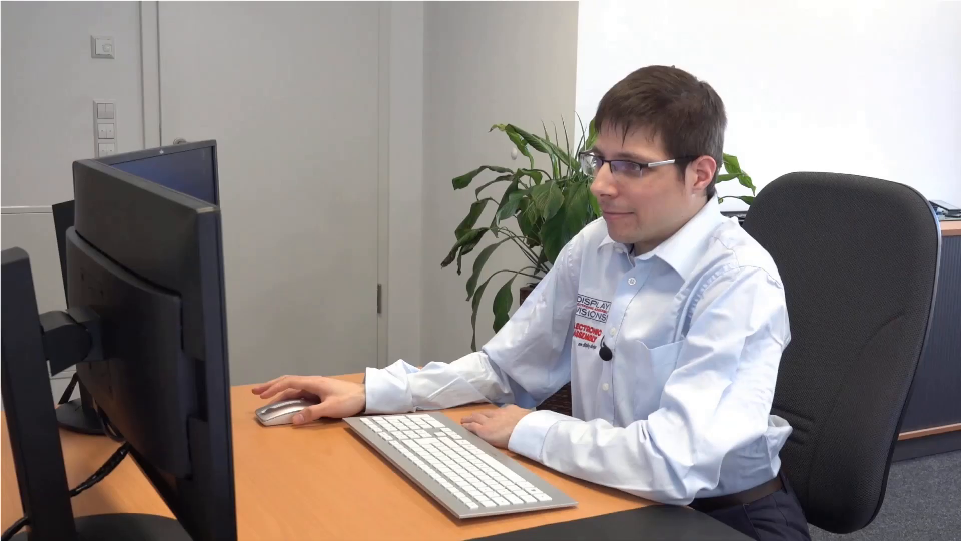